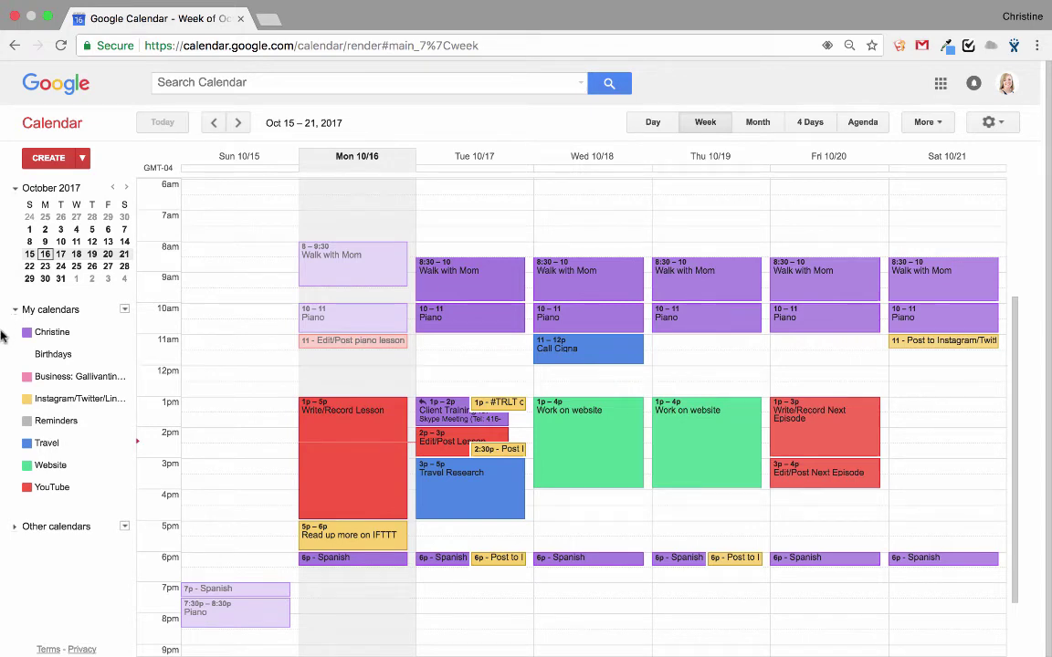
# Step: Shorten Monday's Write/Record Lesson event so that it runs from 2pm to 5pm
pyautogui.click(29, 352)
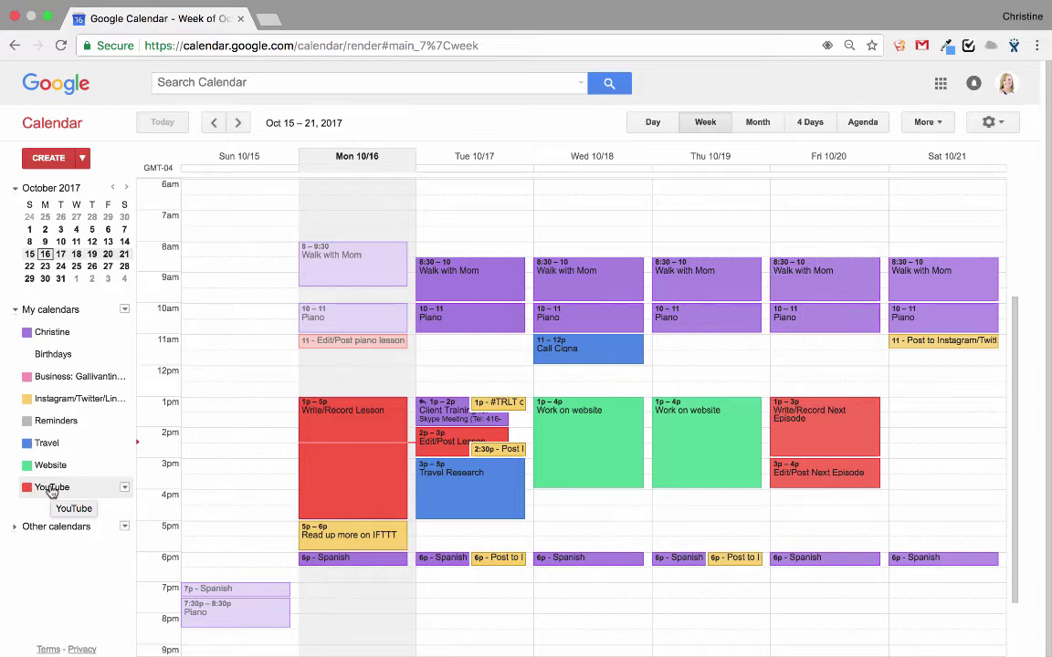
pyautogui.moveTo(358, 465)
pyautogui.mouseDown()
pyautogui.moveTo(352, 430)
pyautogui.moveTo(347, 466)
pyautogui.mouseUp()
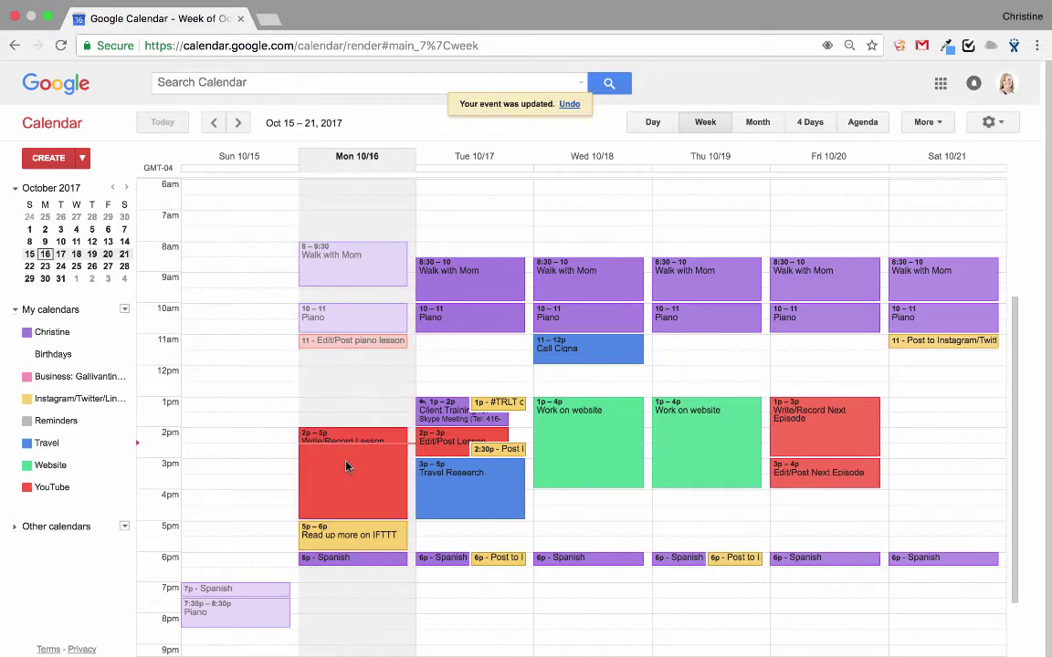
# Step: Create a new calendar named "Books to Read" and check its available options and colors
pyautogui.click(125, 311)
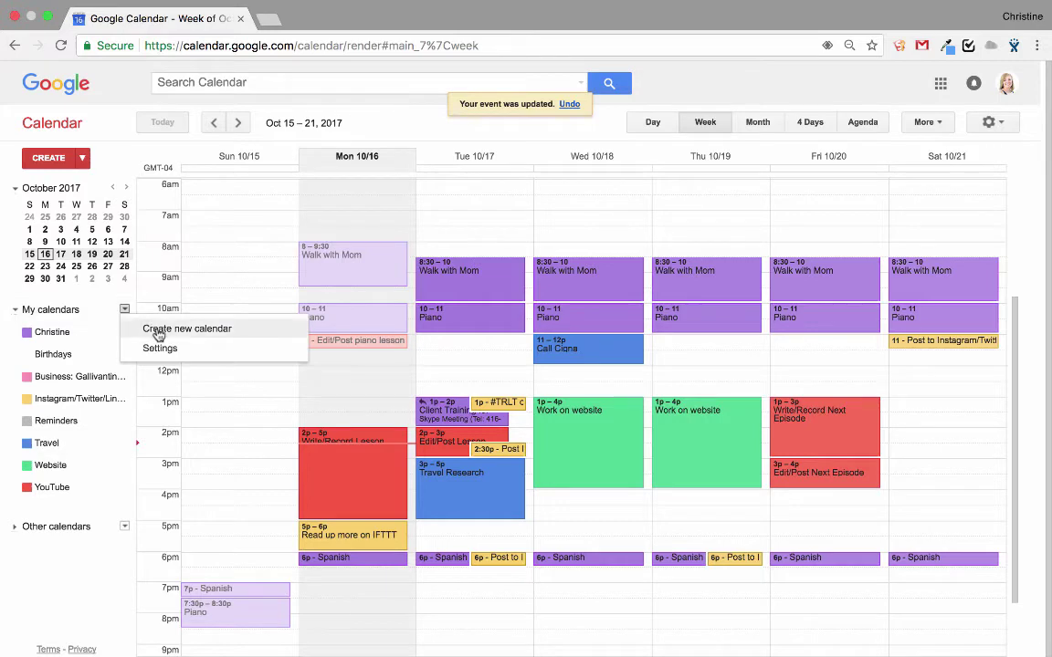
pyautogui.click(159, 331)
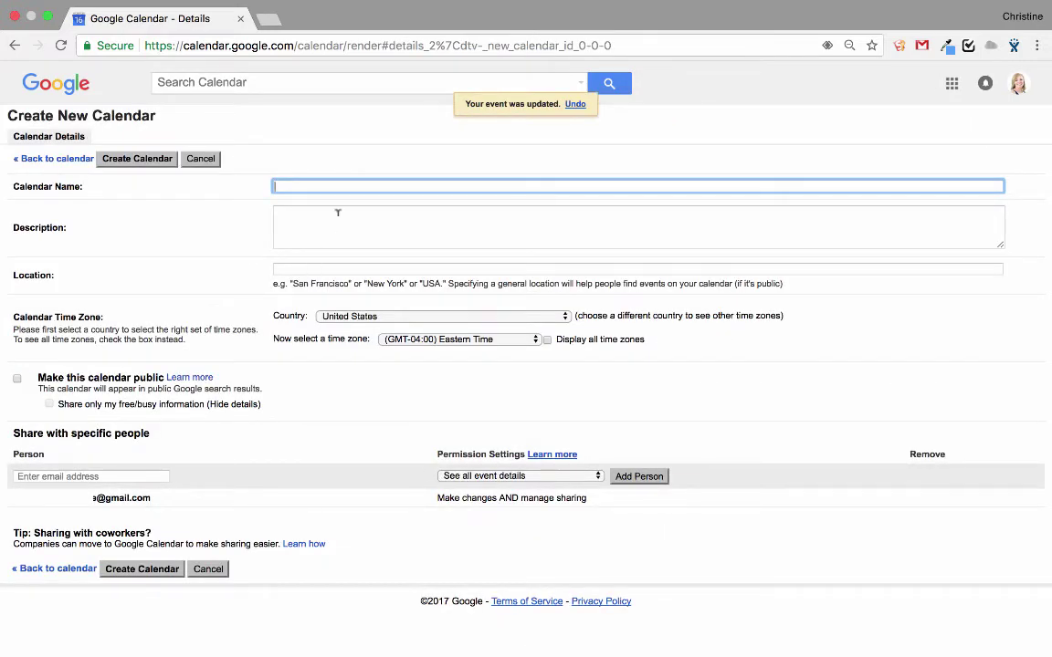
pyautogui.write('Books to Read')
pyautogui.click(137, 159)
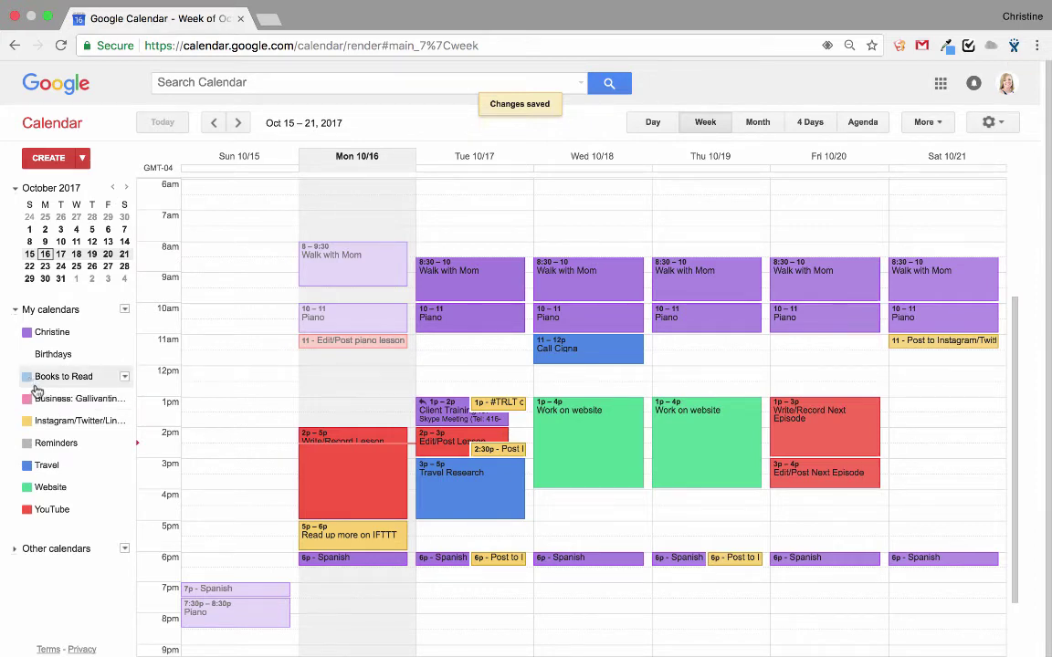
pyautogui.click(124, 378)
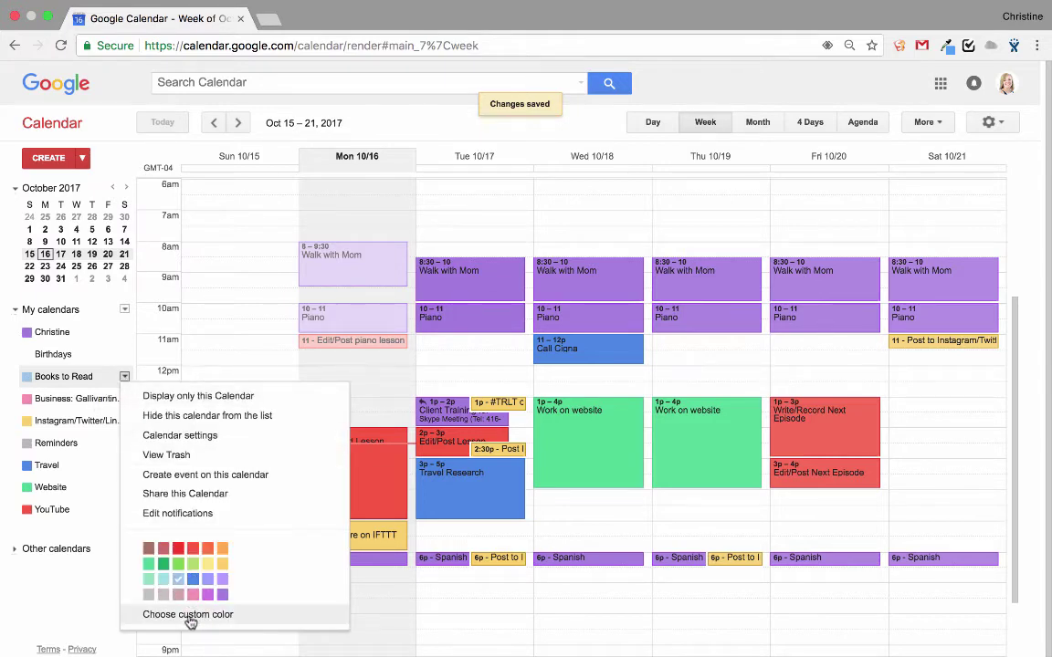
pyautogui.click(125, 379)
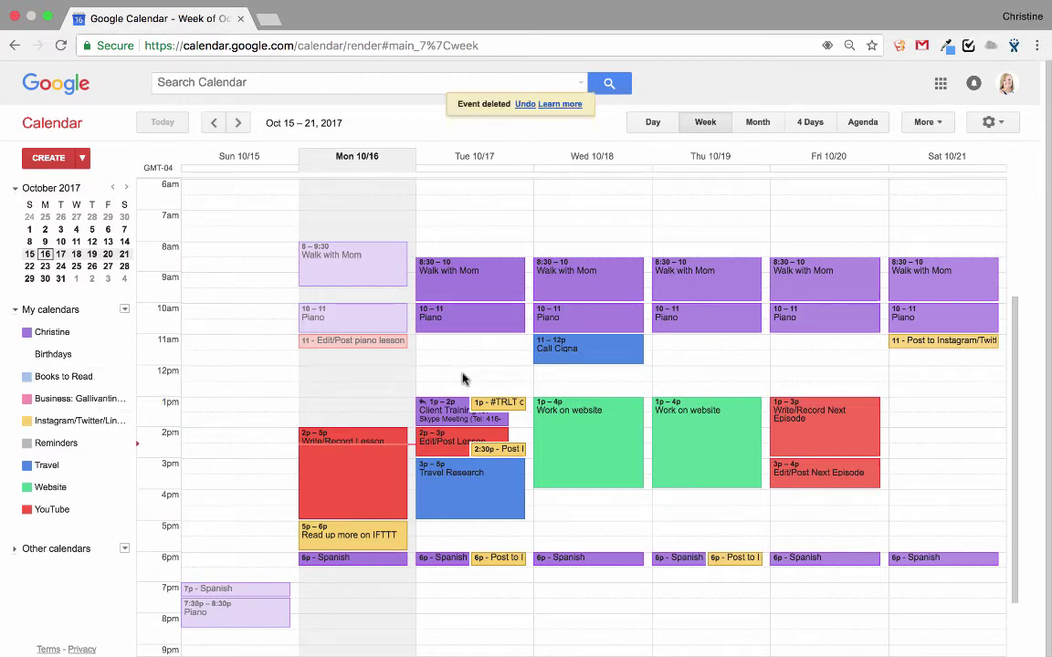
# Step: Create the event "Travel in Barcelona" on Tuesday, October 17, 12pm–1pm, in the Books to Read calendar
pyautogui.moveTo(463, 378); pyautogui.dragTo(468, 393)
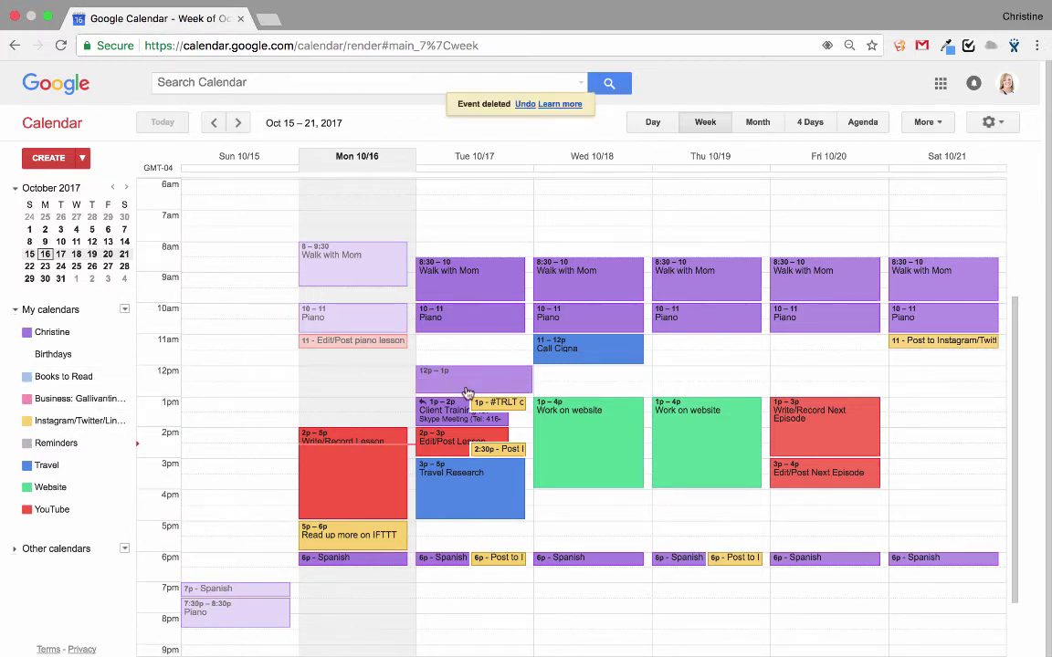
pyautogui.click(436, 311)
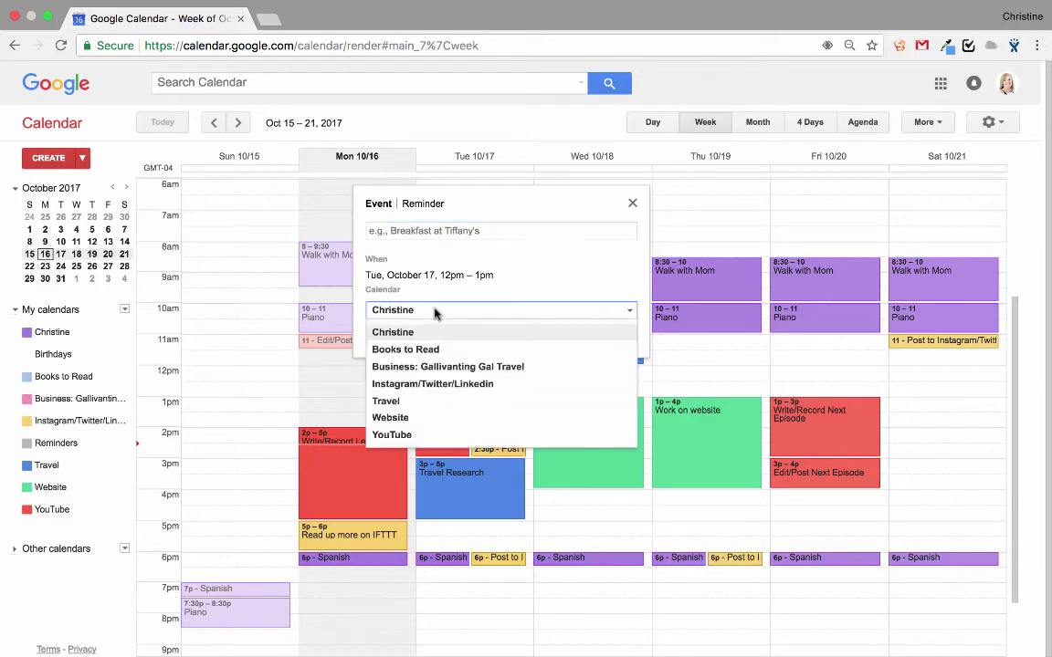
pyautogui.click(426, 354)
pyautogui.click(393, 231)
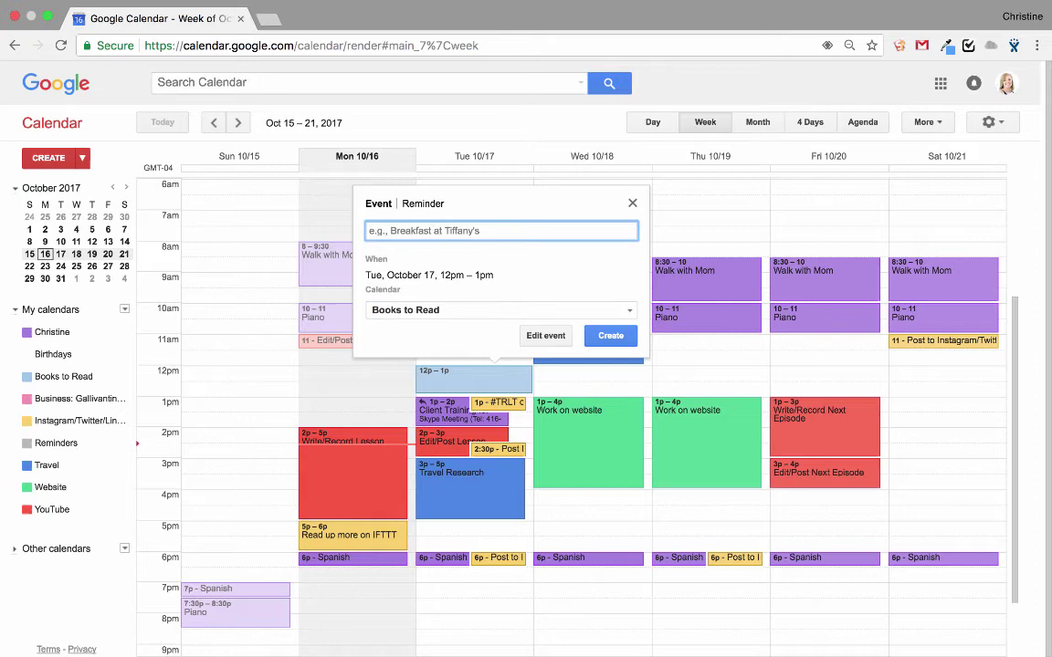
pyautogui.write('Travel in Bar')
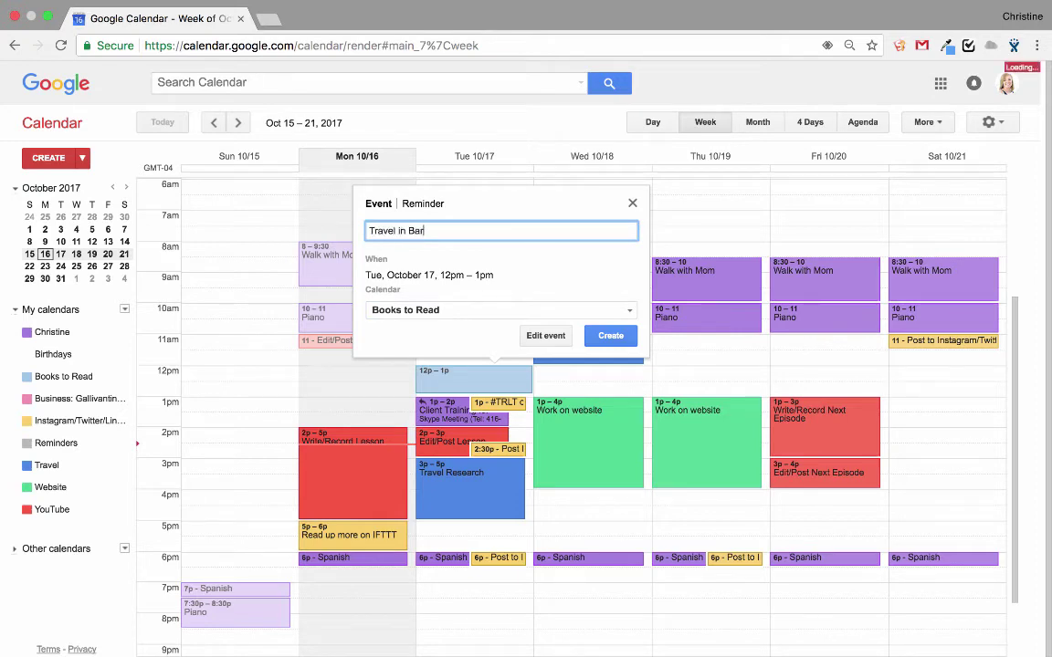
pyautogui.write('celona')
pyautogui.click(603, 335)
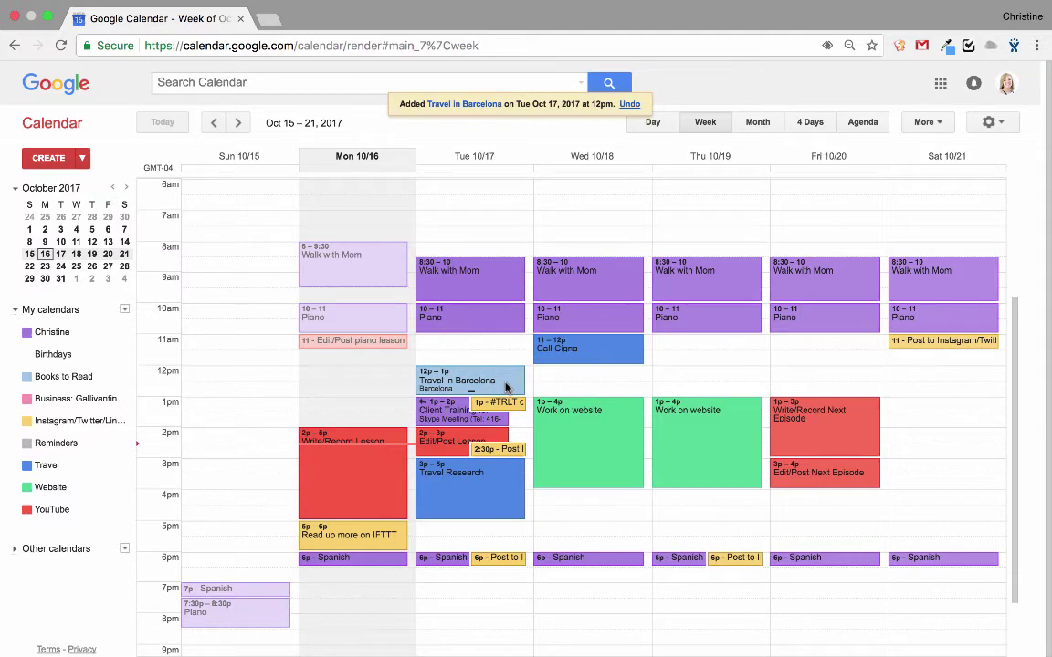
# Step: Review which calendars sync to mobile devices at calendar.google.com/calendar/syncselect in a separate tab, and close that tab
pyautogui.click(271, 27)
pyautogui.write('calendar.google.com/calendar/syncselect')
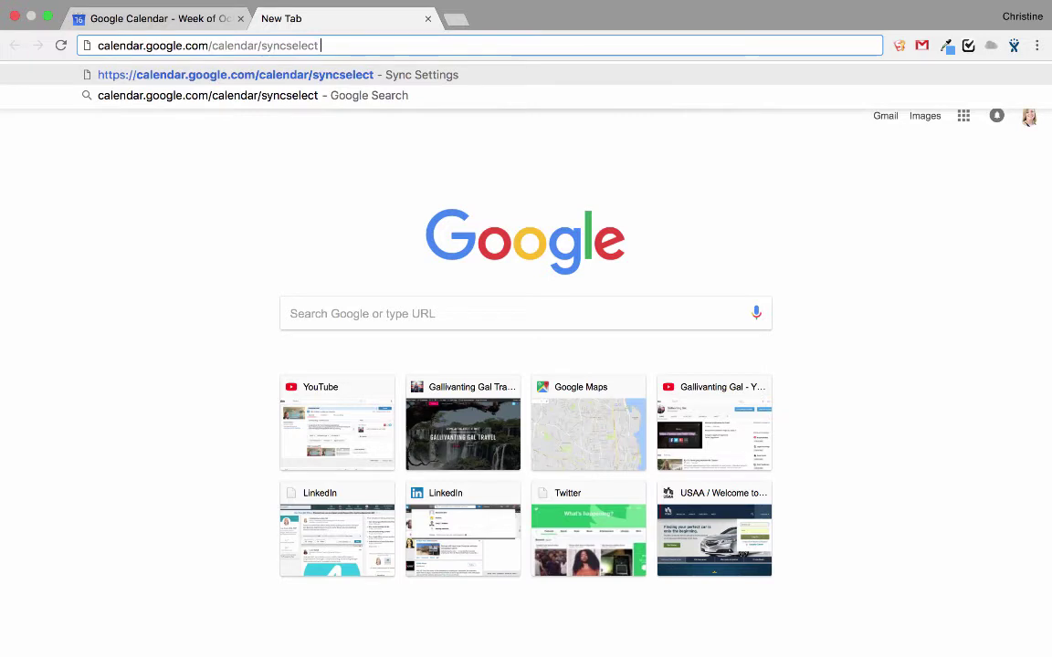
pyautogui.press('Return')
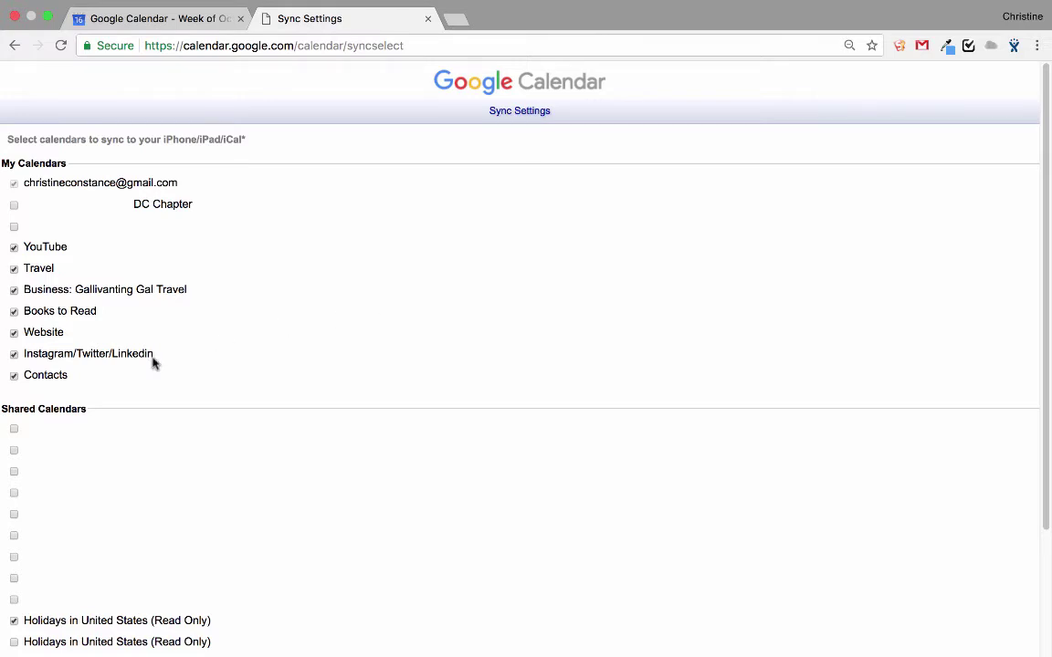
pyautogui.press('super+w')
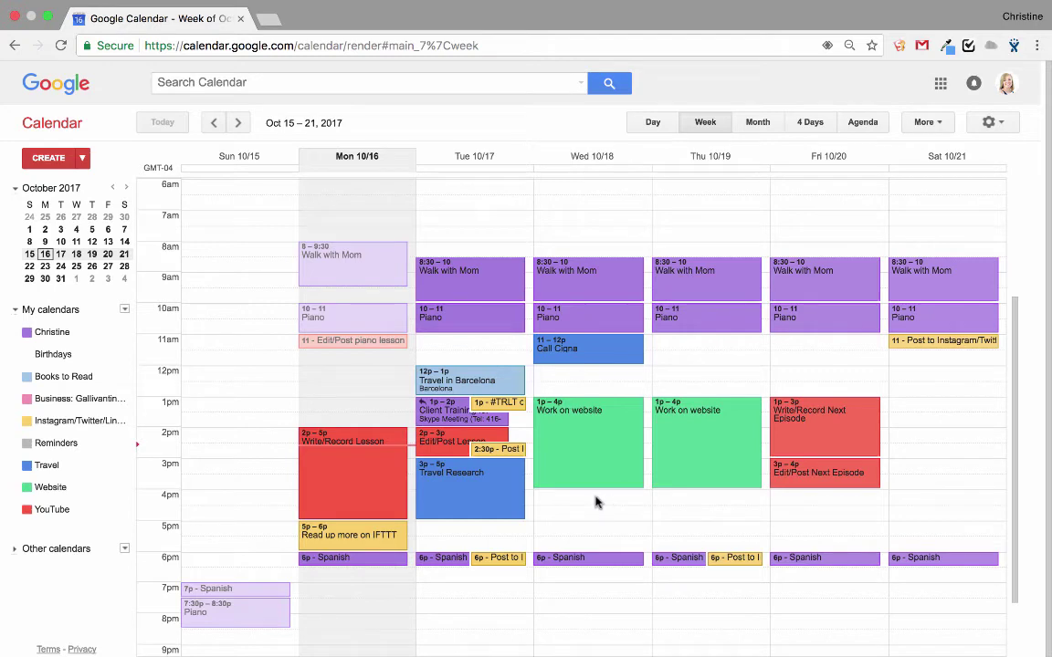
# Step: Start an event titled "Brainstorm business names" on Wednesday, October 18, 4–5pm, in the Business: Gallivanting Gal Travel calendar
pyautogui.click(598, 517)
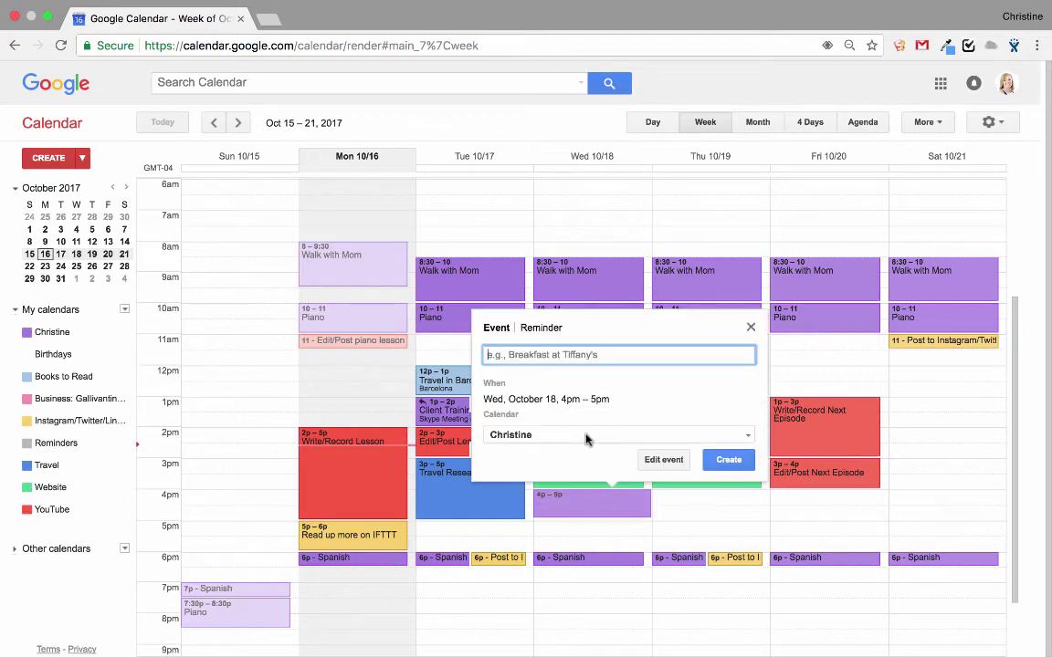
pyautogui.click(587, 436)
pyautogui.click(582, 491)
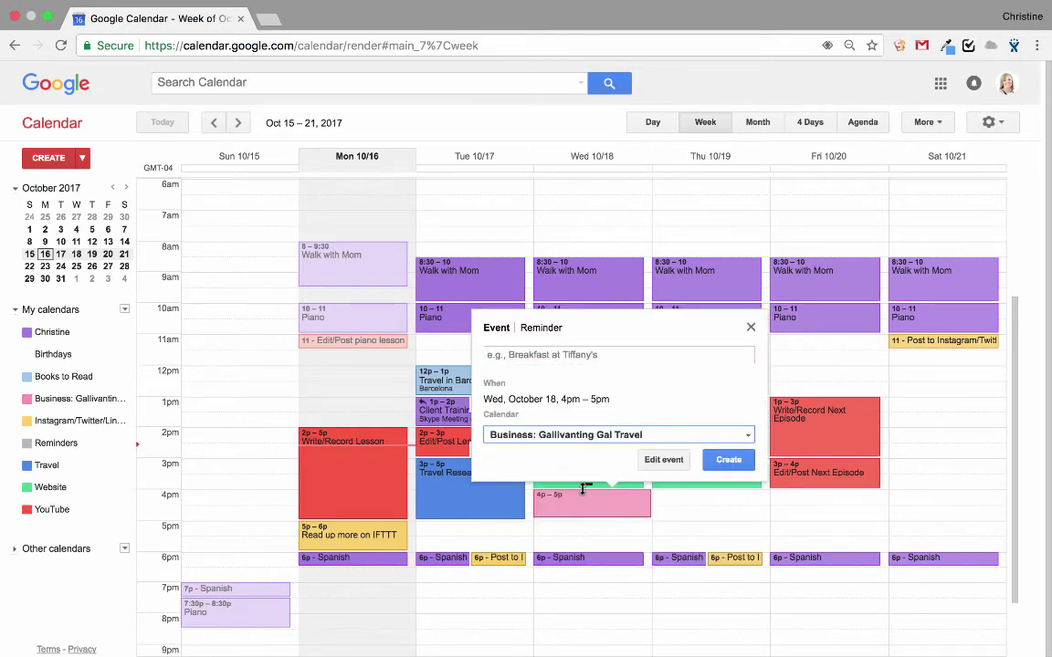
pyautogui.click(664, 460)
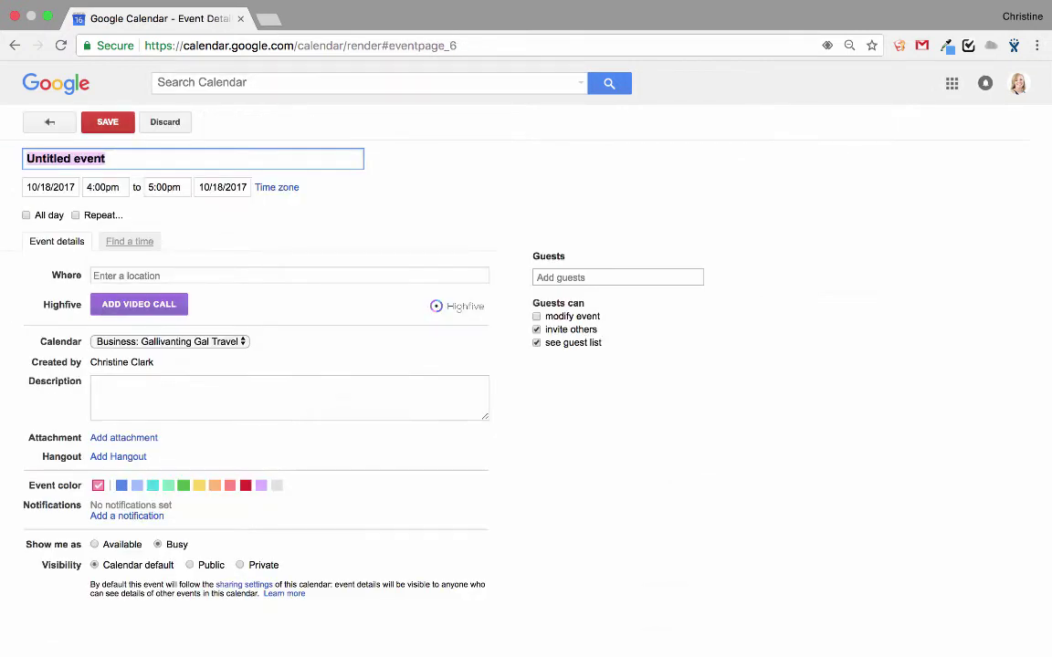
pyautogui.press('BackSpace')
pyautogui.write('Brainstorm business names')
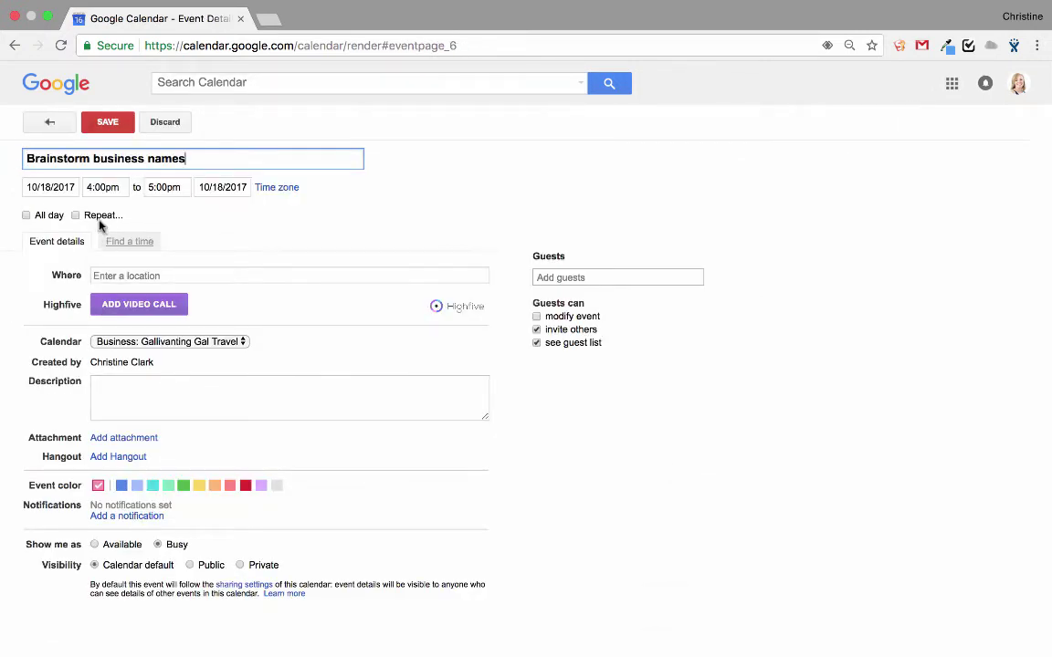
# Step: Make the event repeat every weekday (Monday to Friday), save it and check its occurrences in the following week
pyautogui.click(75, 216)
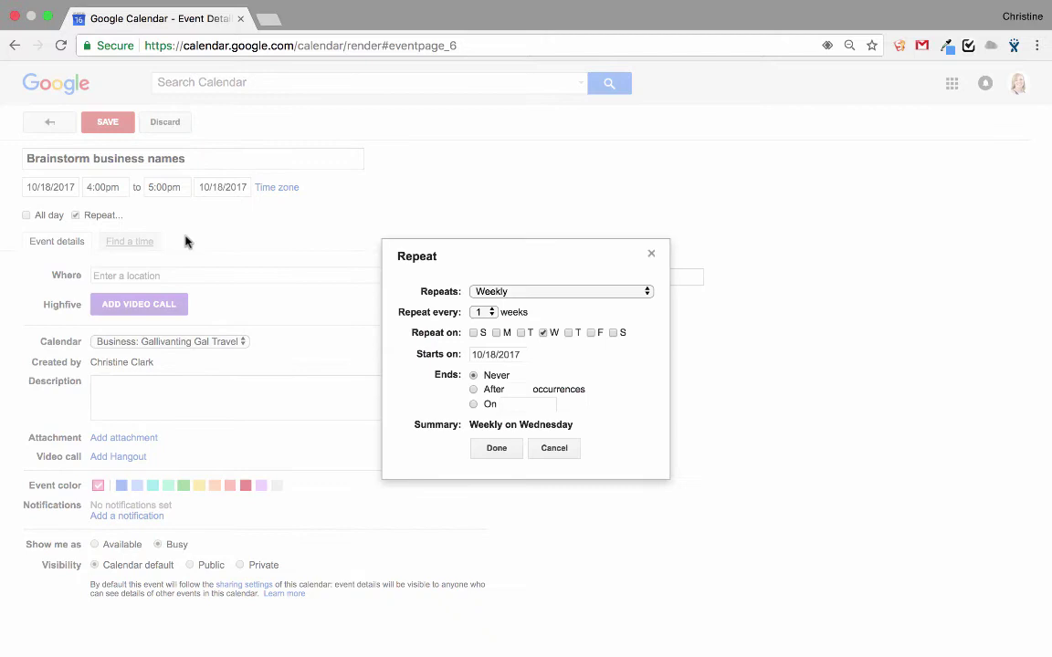
pyautogui.click(551, 292)
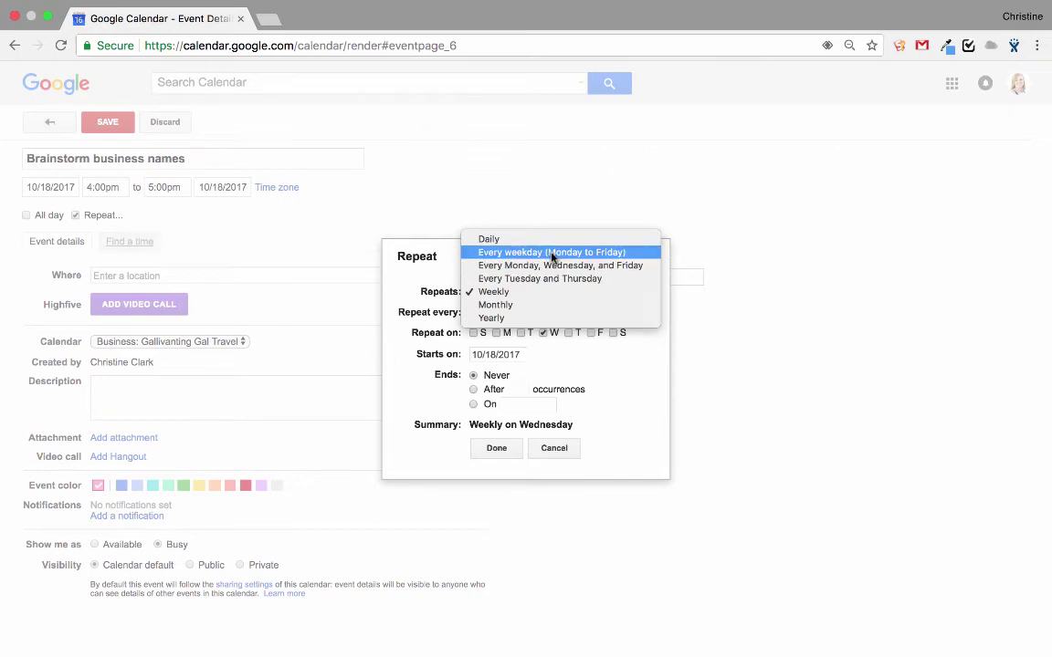
pyautogui.click(552, 256)
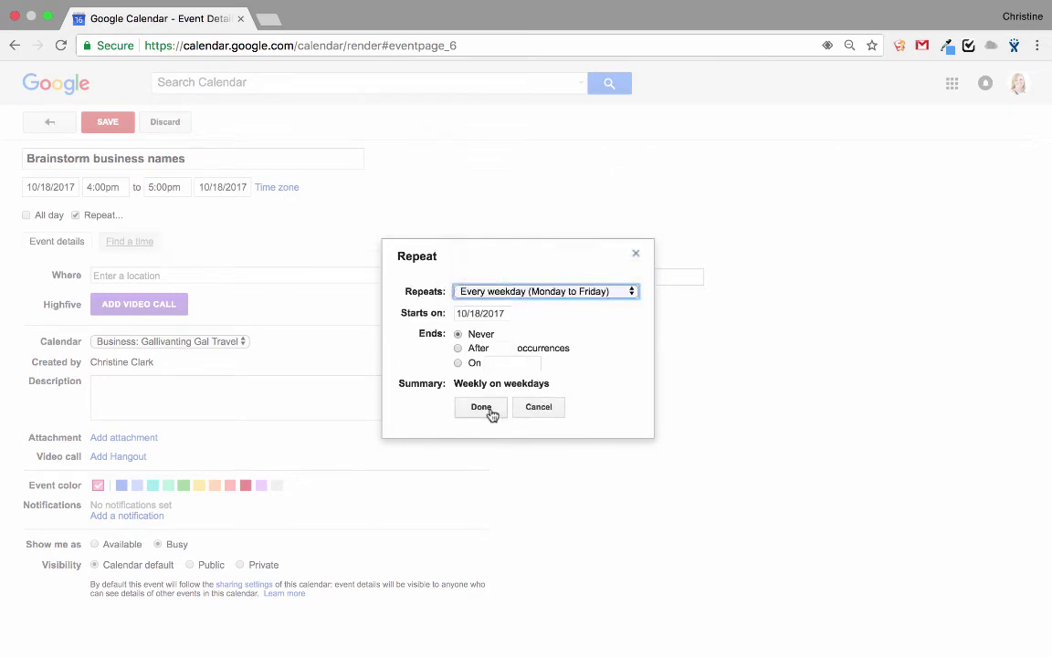
pyautogui.click(481, 407)
pyautogui.click(108, 124)
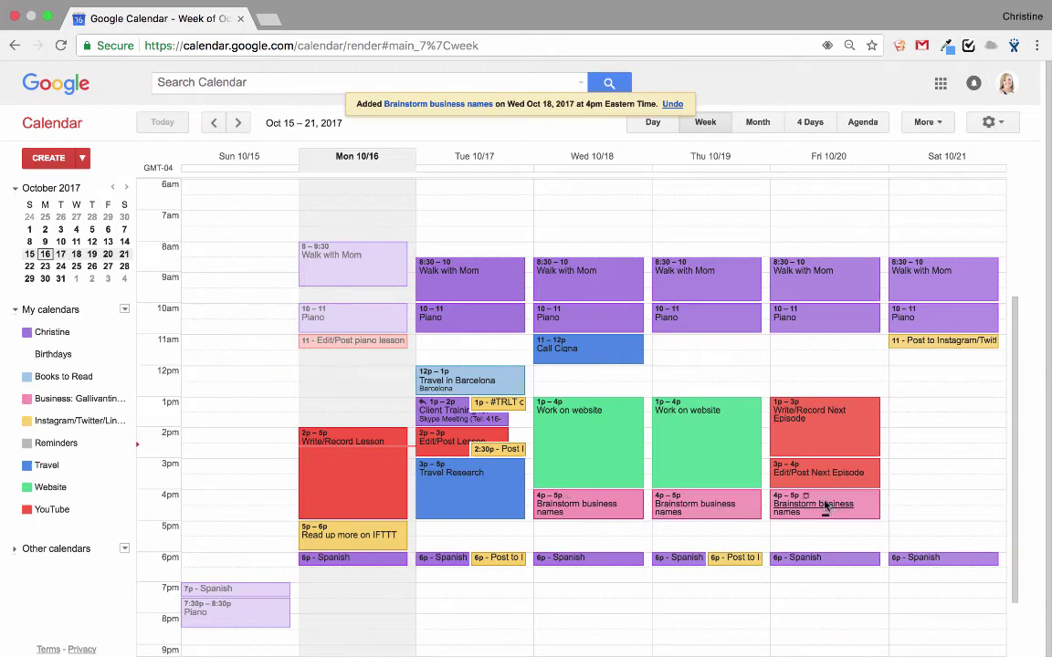
pyautogui.click(239, 123)
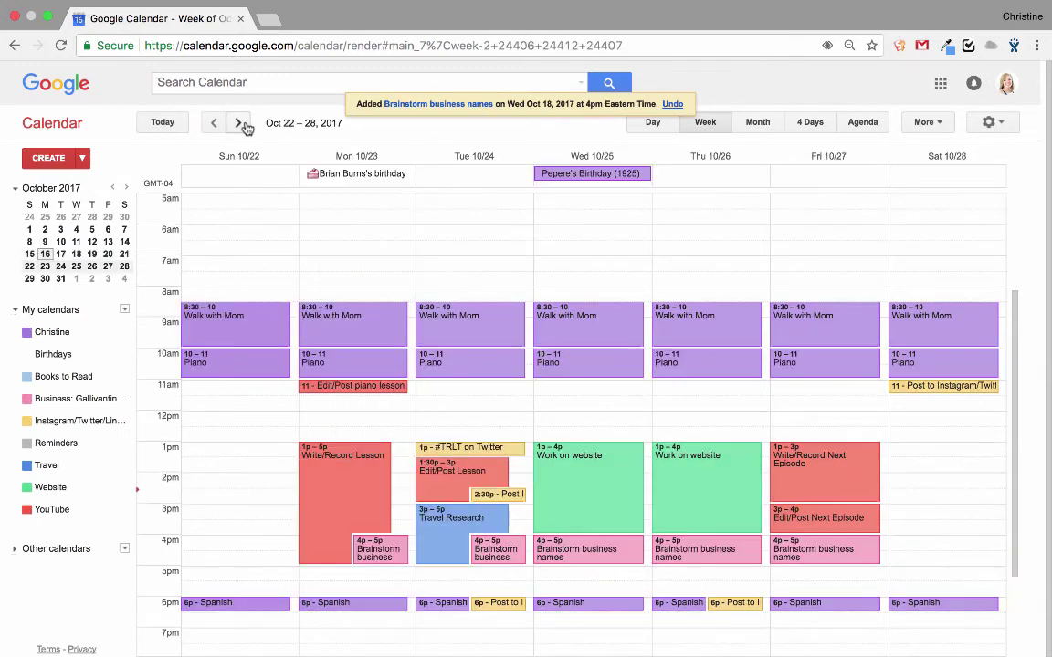
pyautogui.press('t')
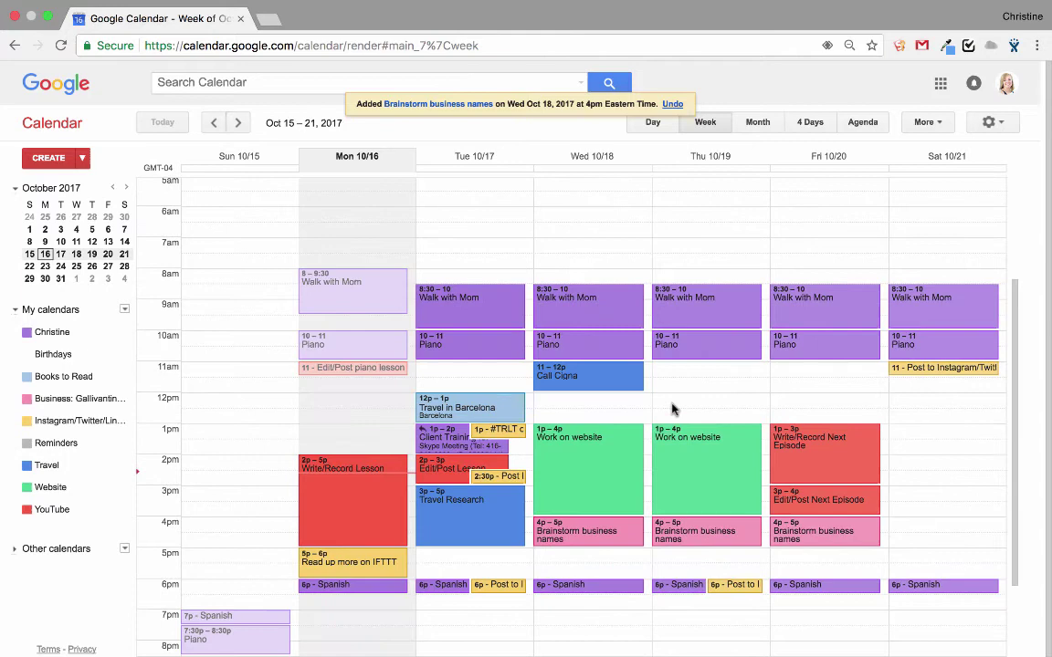
# Step: Reschedule only the Thursday, October 19 and Friday, October 20 occurrences of Brainstorm business names to 5–6pm
pyautogui.click(719, 540)
pyautogui.click(96, 186)
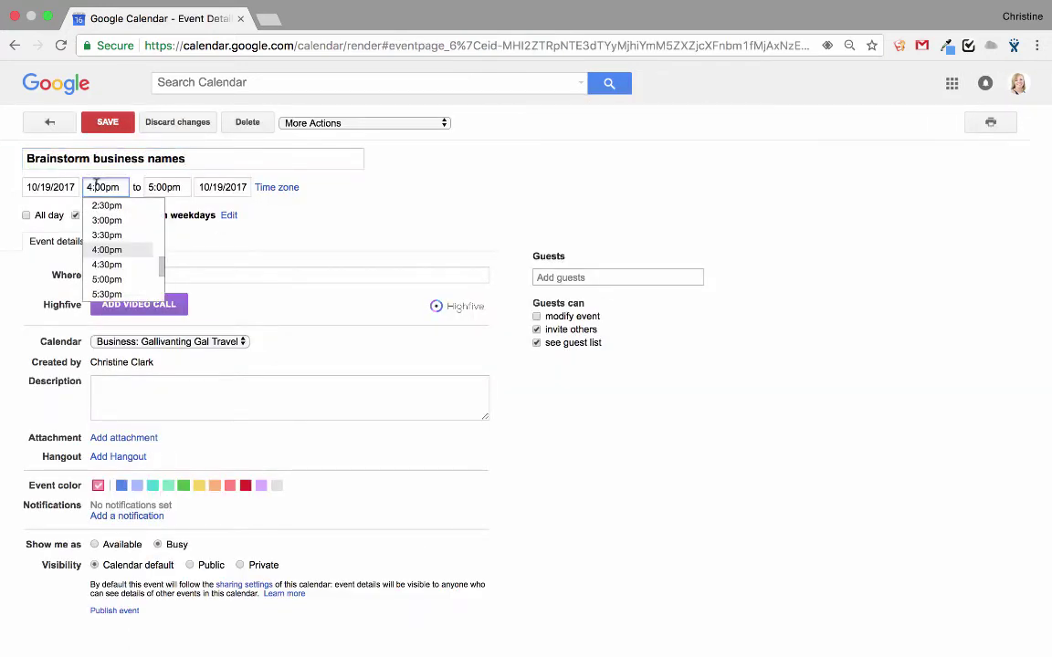
pyautogui.click(105, 280)
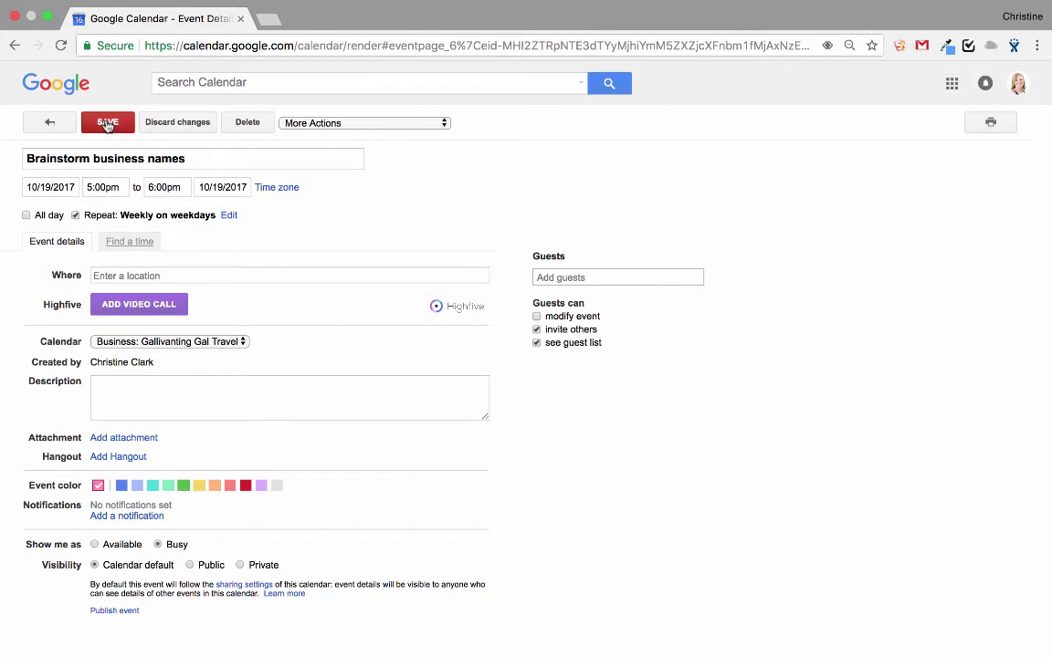
pyautogui.click(108, 126)
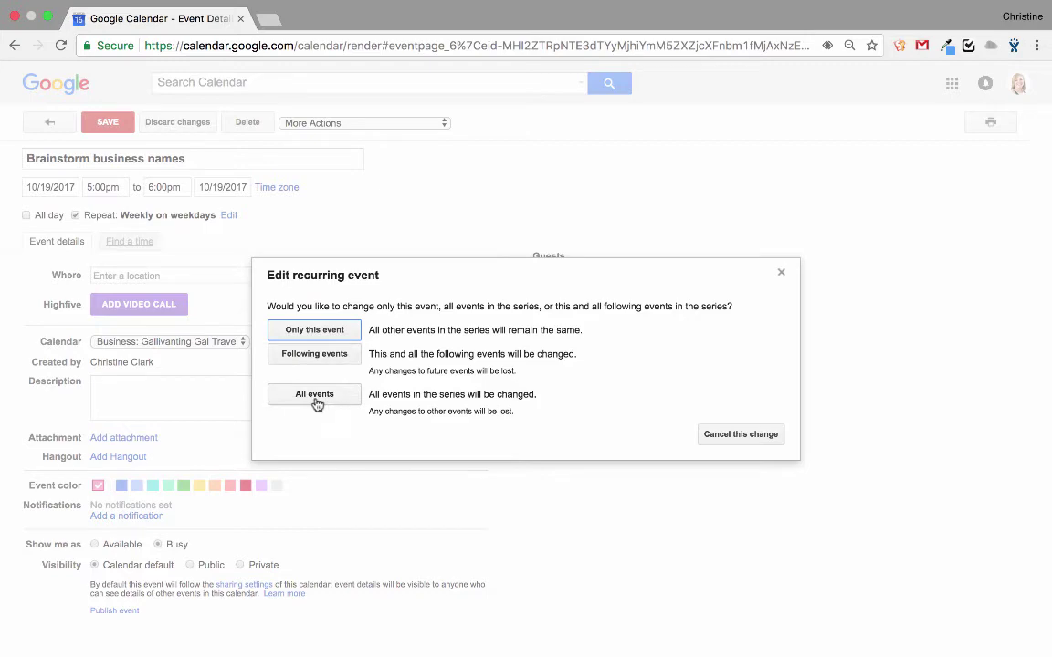
pyautogui.click(314, 332)
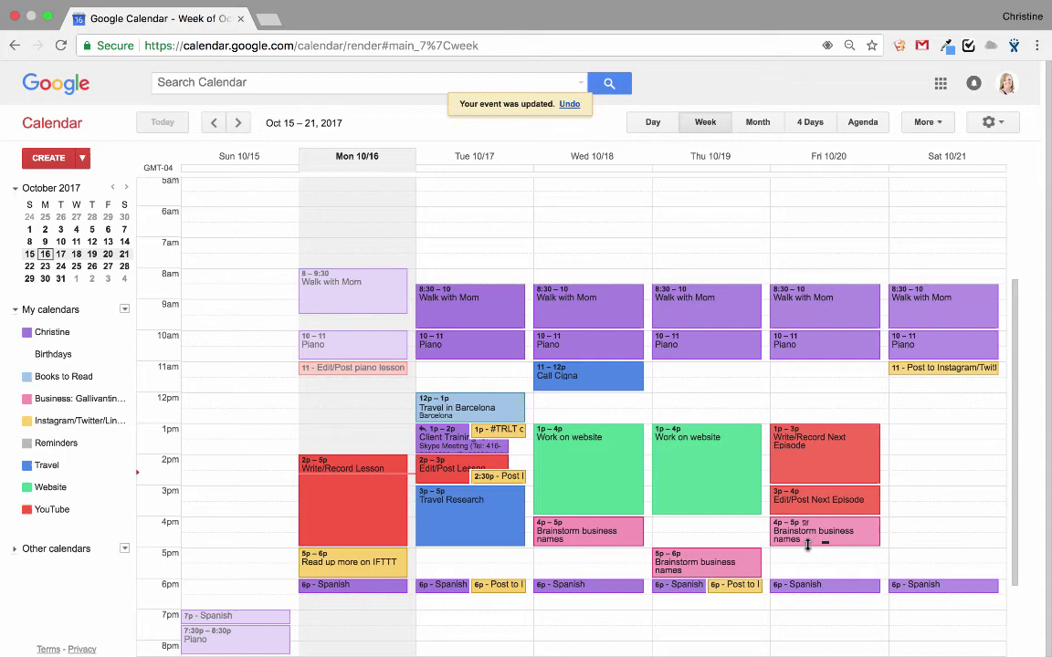
pyautogui.moveTo(808, 537); pyautogui.dragTo(825, 559)
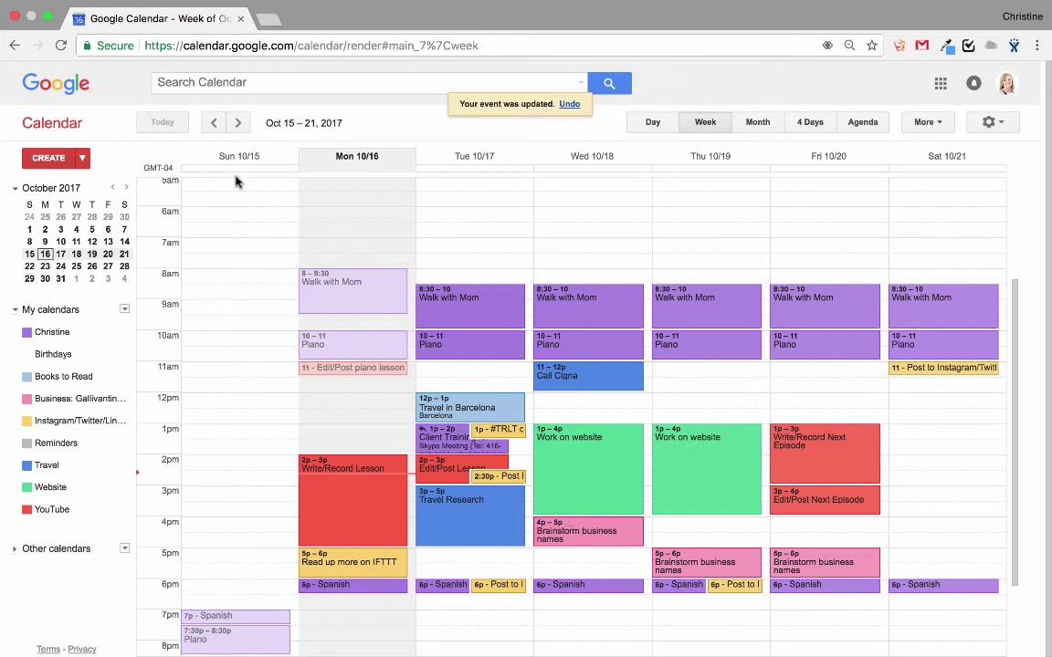
# Step: View the previous week and examine the sharing and permission options of the Business: Gallivanting Gal Travel calendar without saving
pyautogui.click(214, 124)
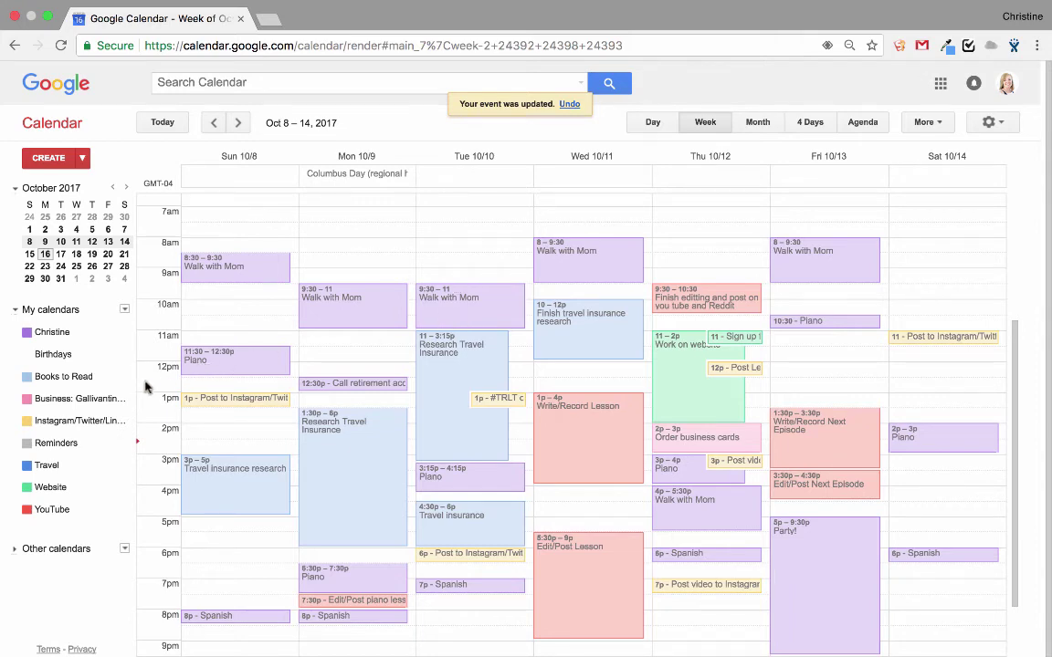
pyautogui.click(124, 401)
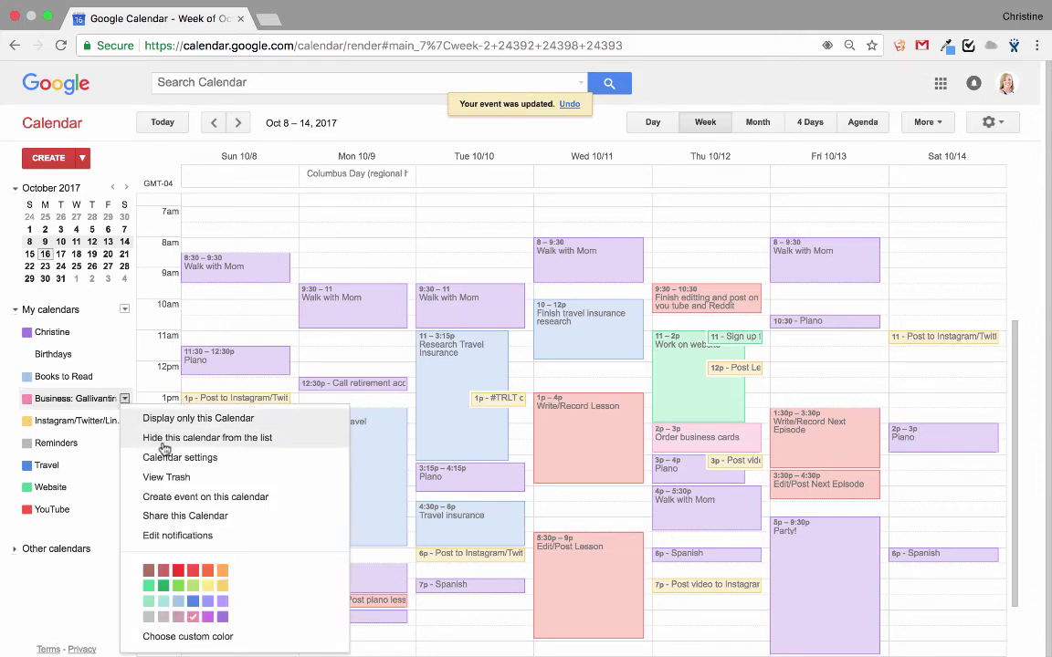
pyautogui.click(181, 515)
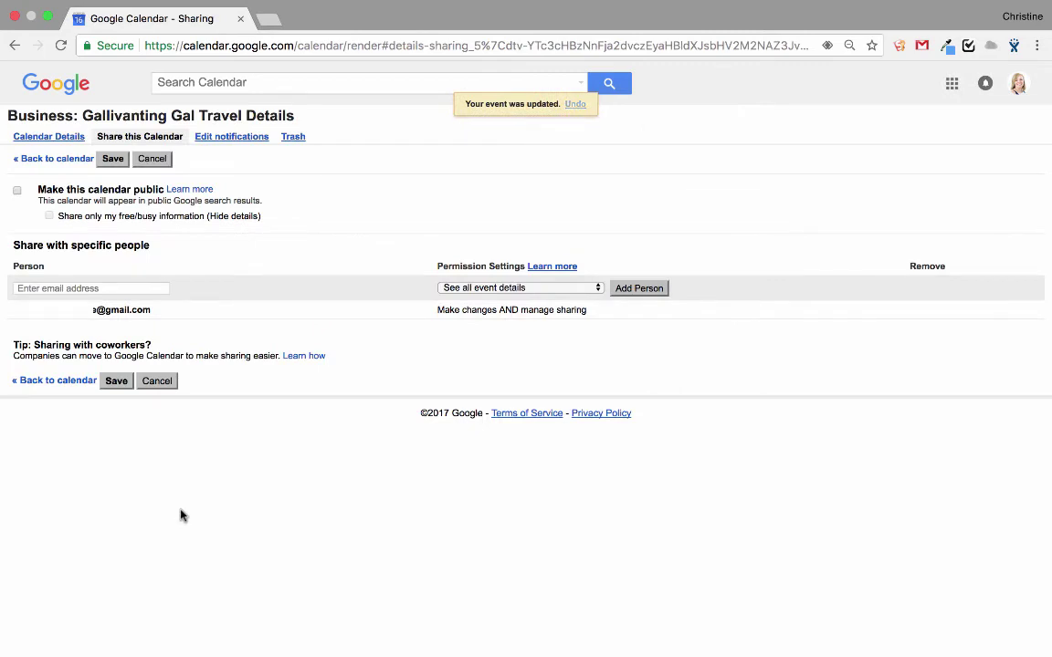
pyautogui.click(133, 288)
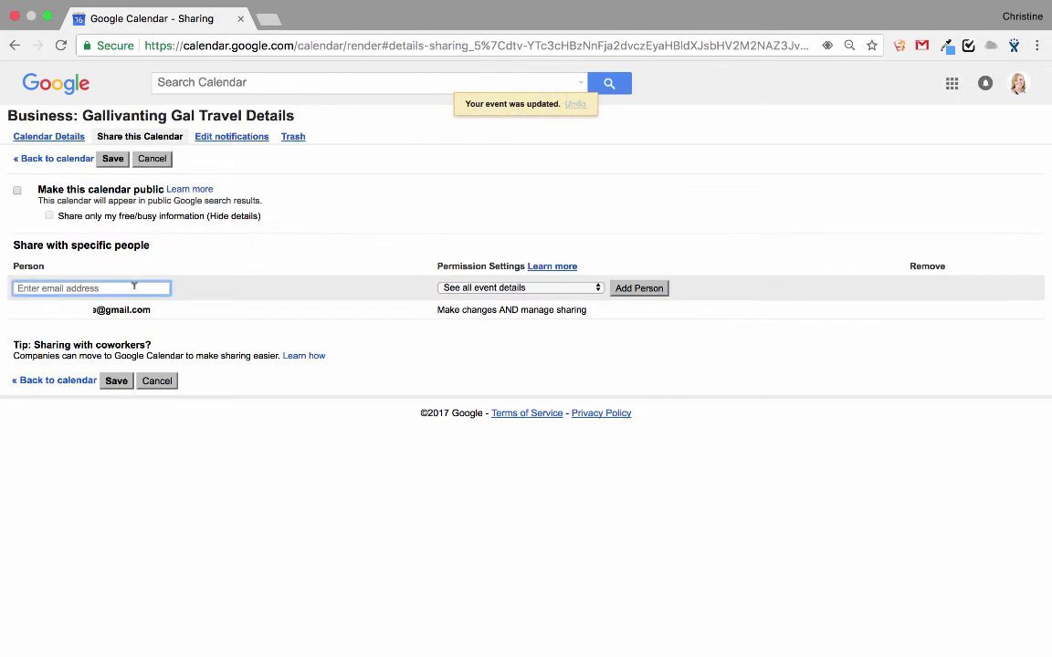
pyautogui.click(449, 289)
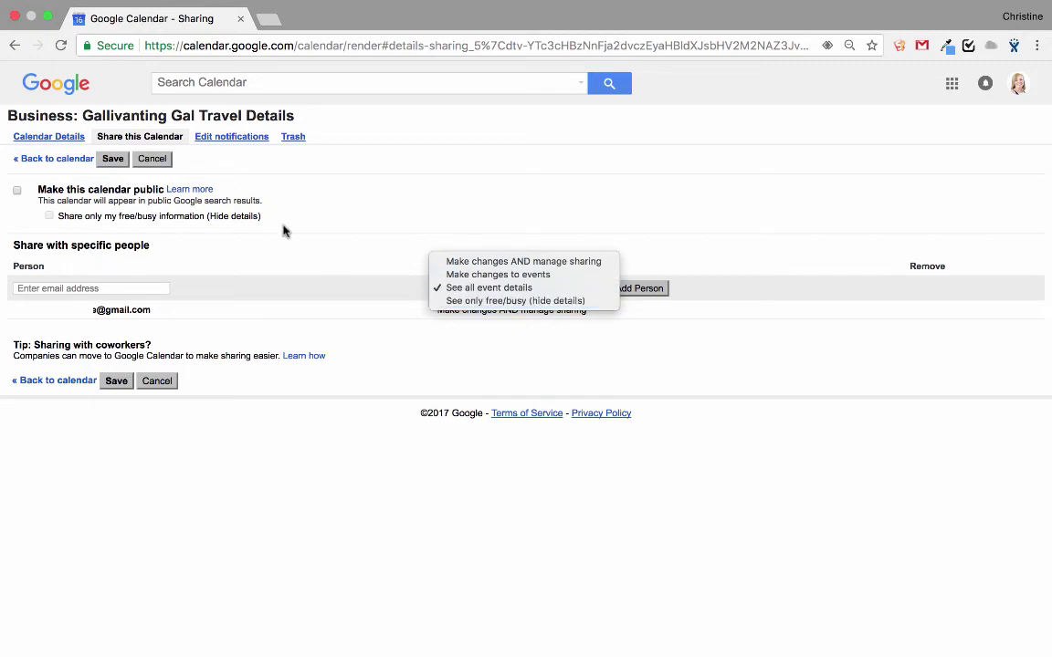
pyautogui.click(157, 161)
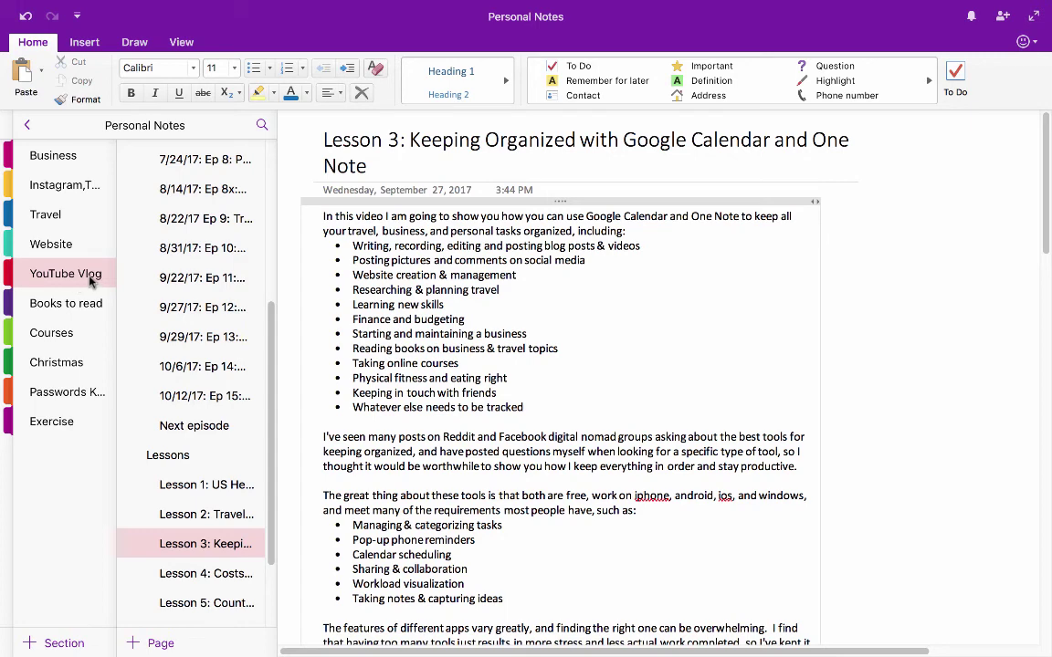
# Step: In OneNote's Personal Notes notebook, browse the YouTube Vlog lessons, view the Lesson 4 page and open the Travel section
pyautogui.scroll(3, 173, 278)
pyautogui.scroll(-5, 176, 278)
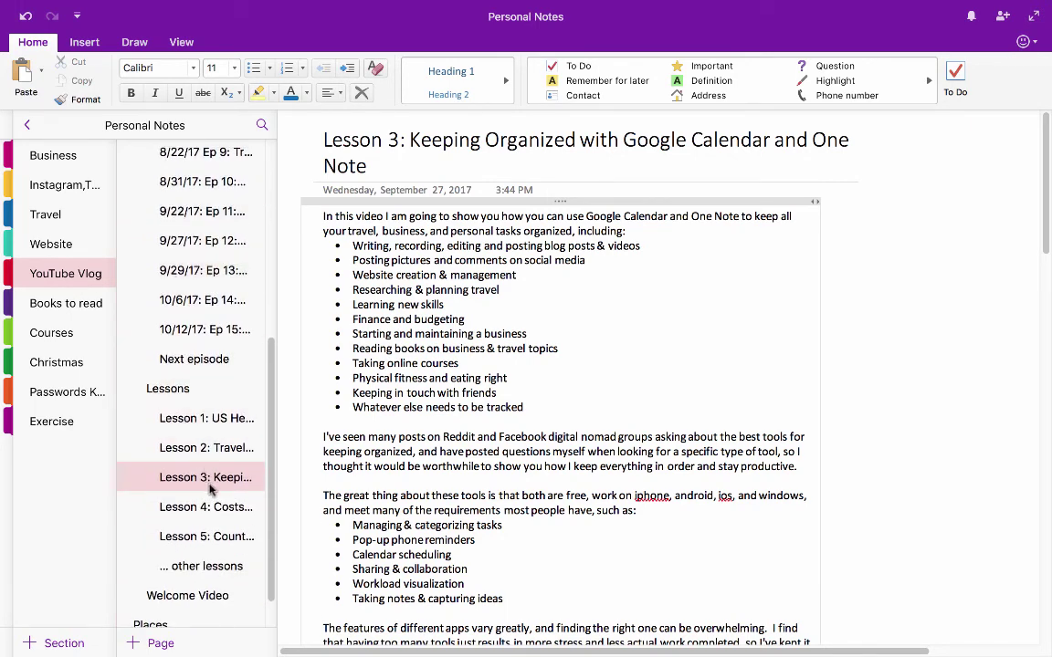
pyautogui.scroll(-2, 227, 488)
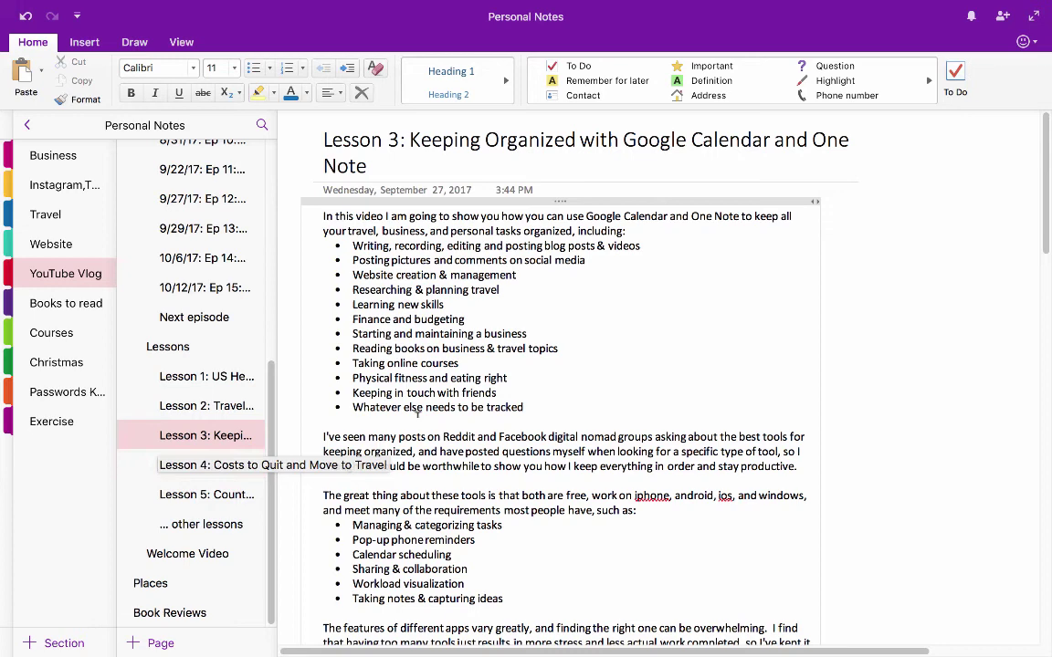
pyautogui.click(235, 465)
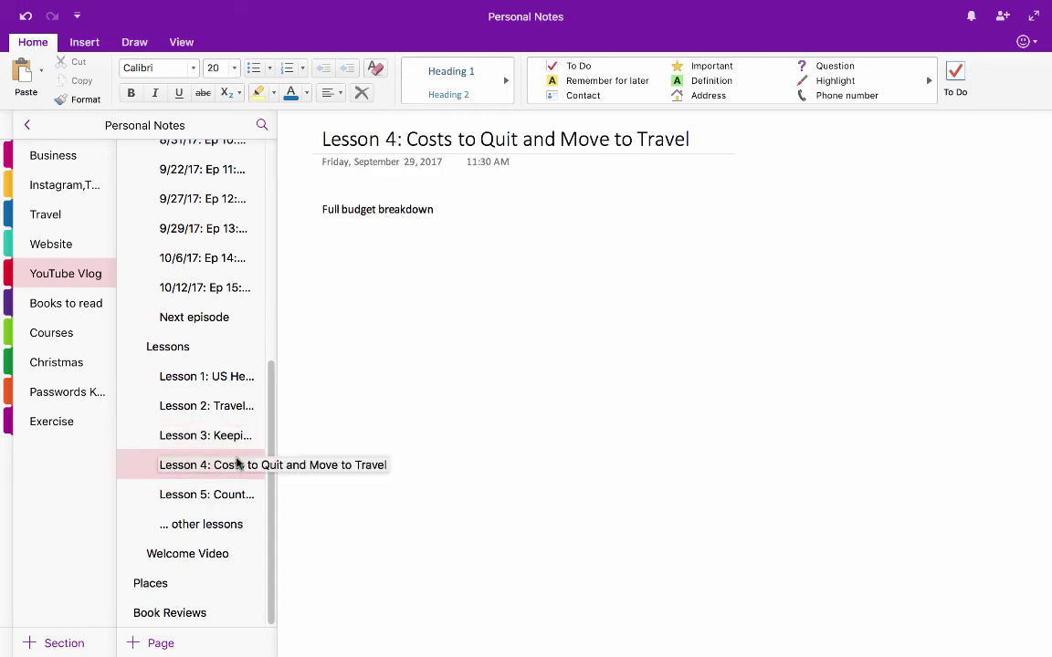
pyautogui.click(53, 224)
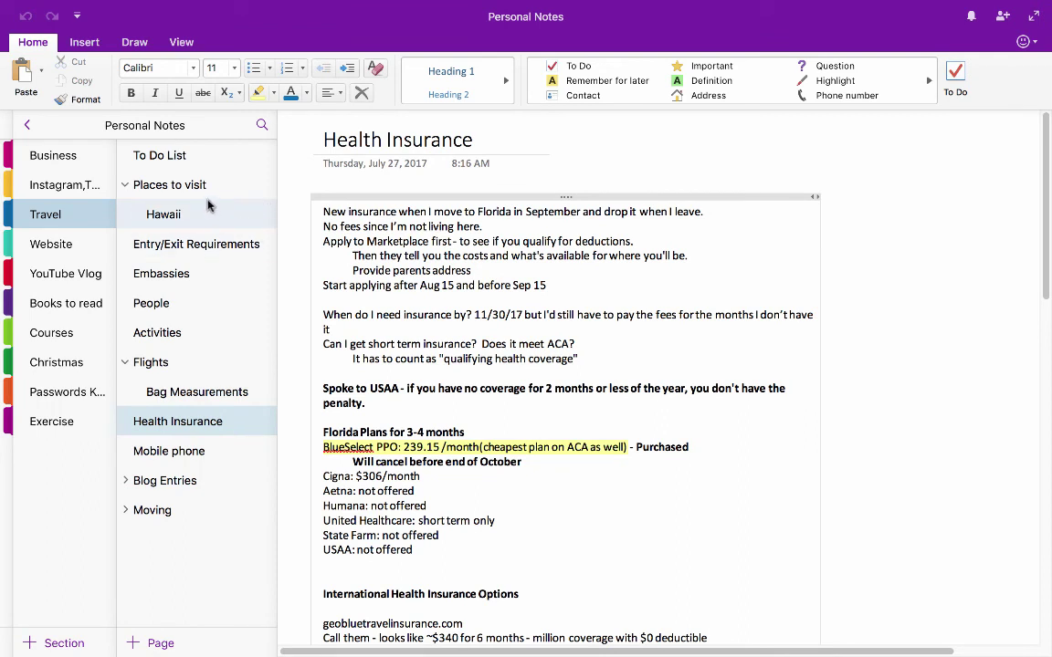